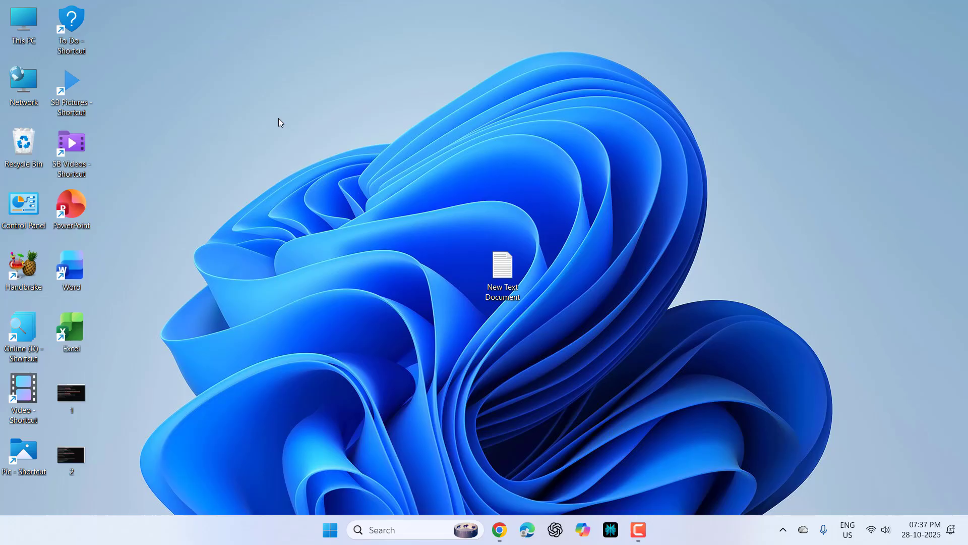
# Search 'date' and open Date & time settings, where time zone and time are set automatically
pyautogui.press('super')
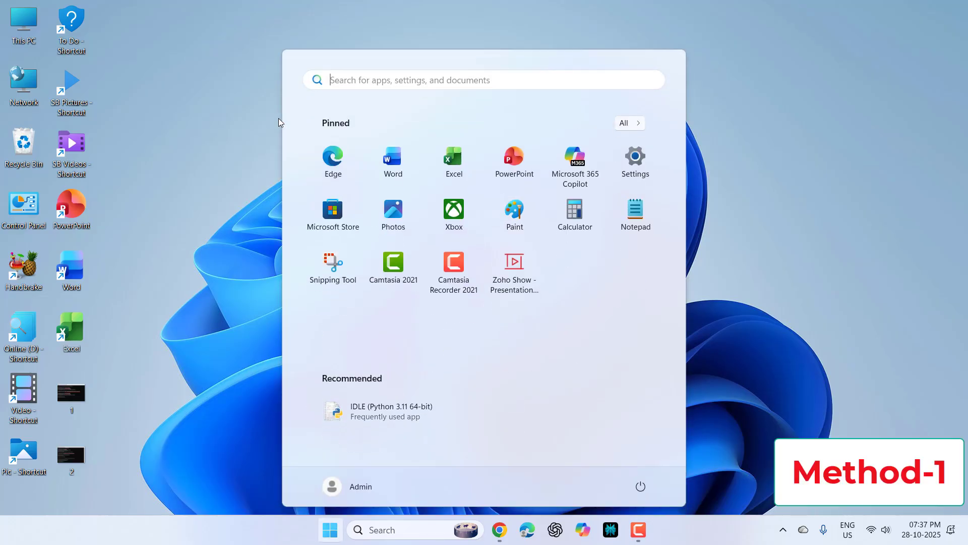
pyautogui.write('date')
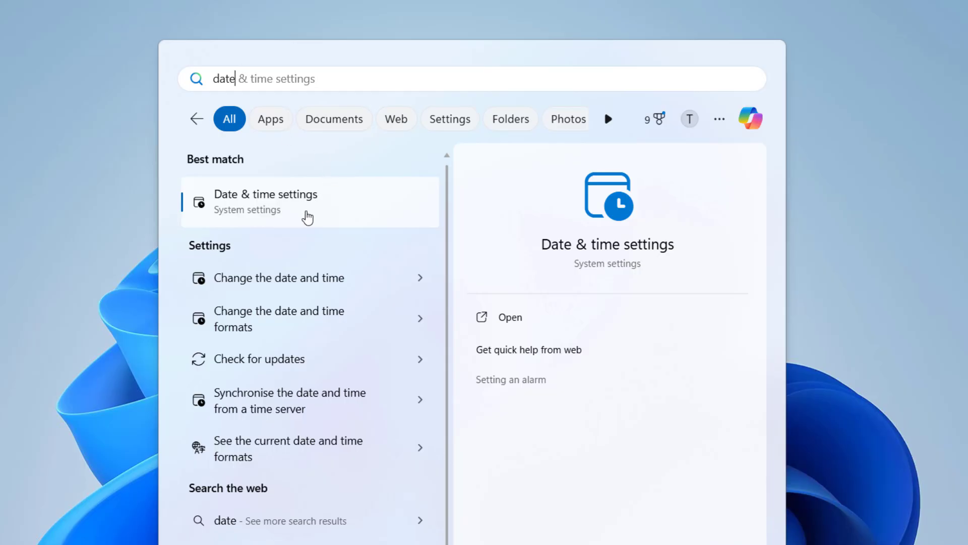
pyautogui.click(306, 216)
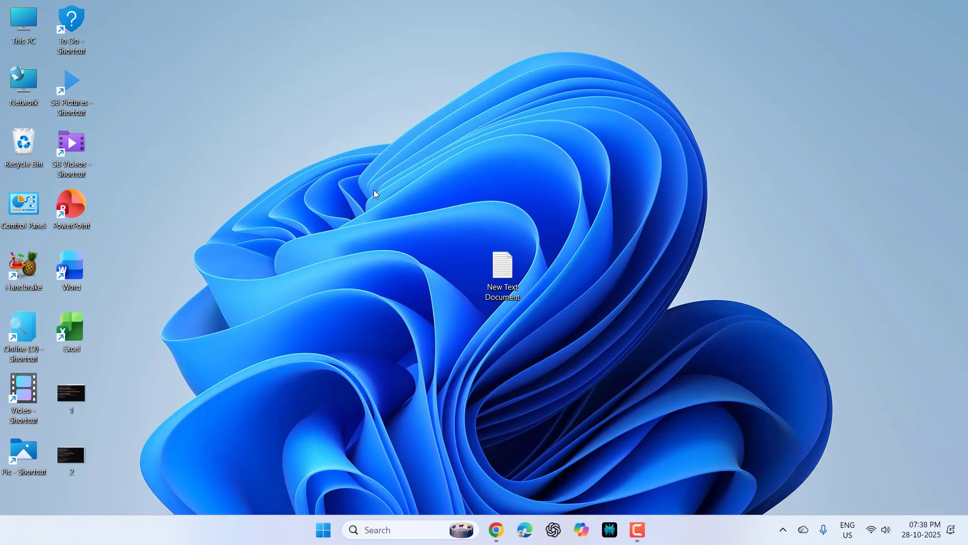
# Go to Settings > System > Troubleshoot to find the Windows Update troubleshooter
pyautogui.press('super')
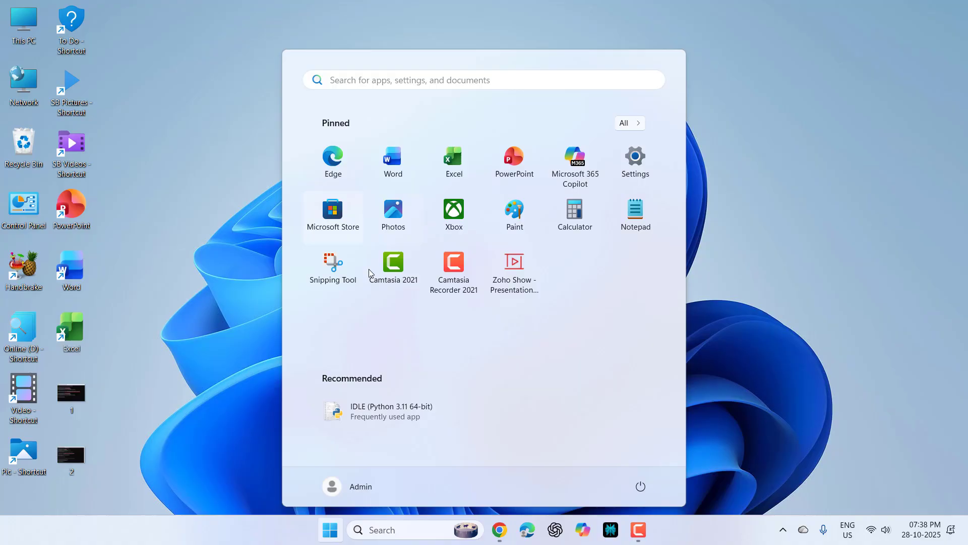
pyautogui.click(637, 161)
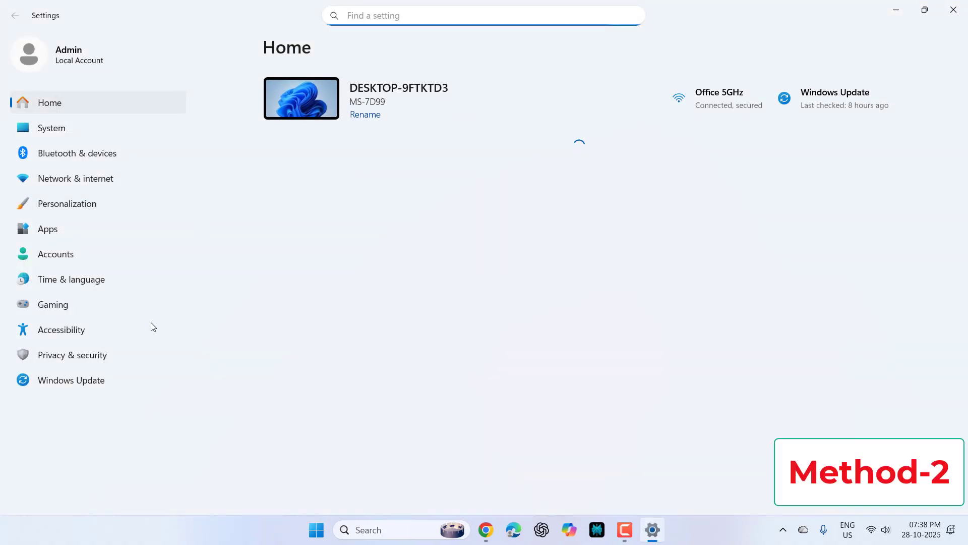
pyautogui.click(83, 129)
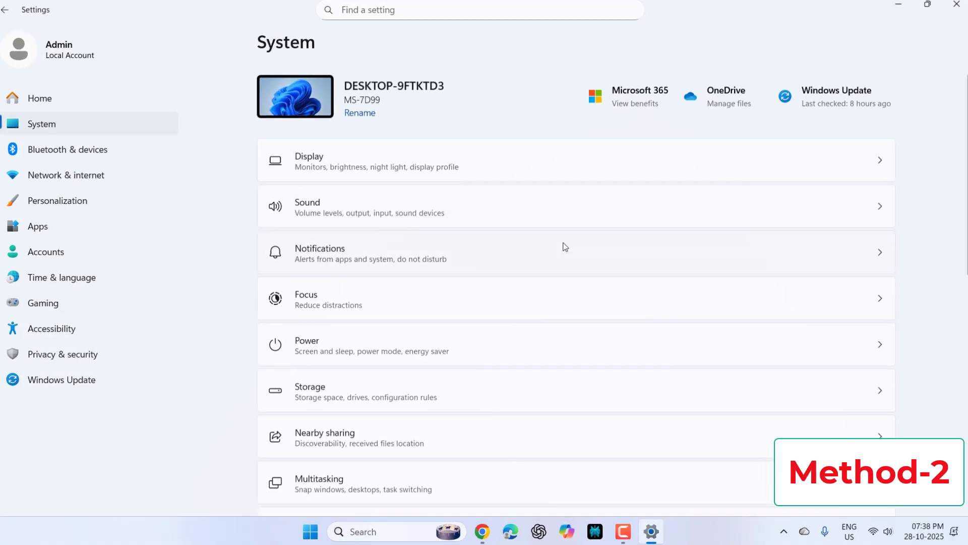
pyautogui.scroll(-2, 279, 250)
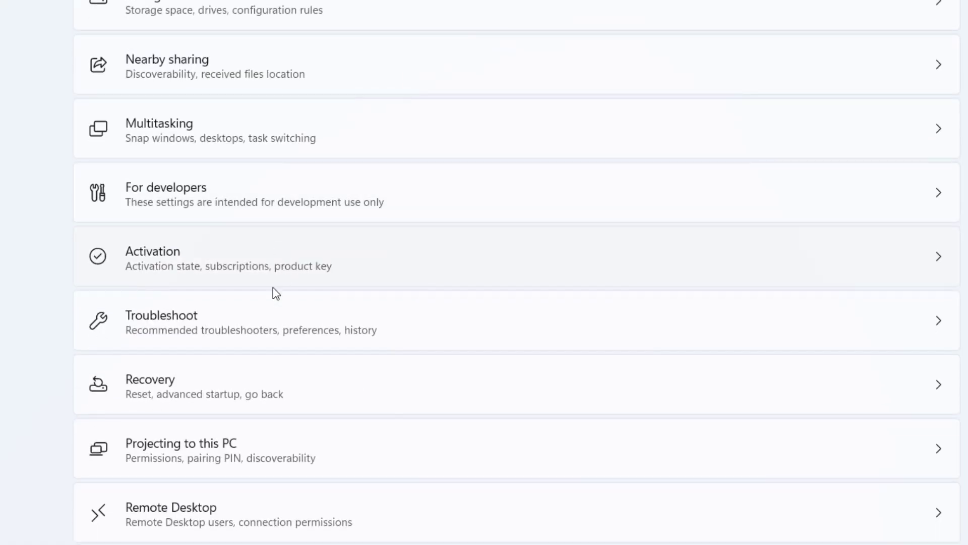
pyautogui.click(262, 321)
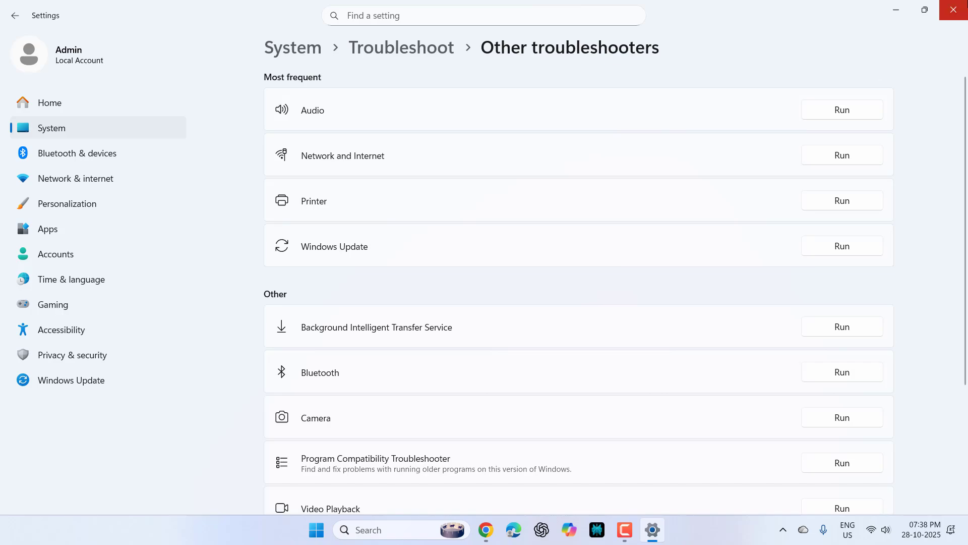
# Close Settings, open the Services console and jump to the services starting with 'W'
pyautogui.click(953, 9)
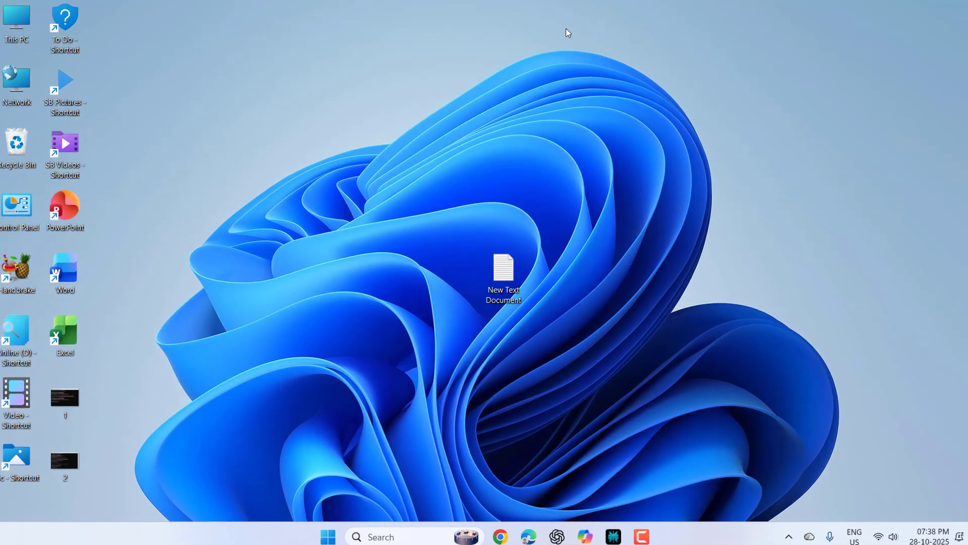
pyautogui.press('super')
pyautogui.write('services')
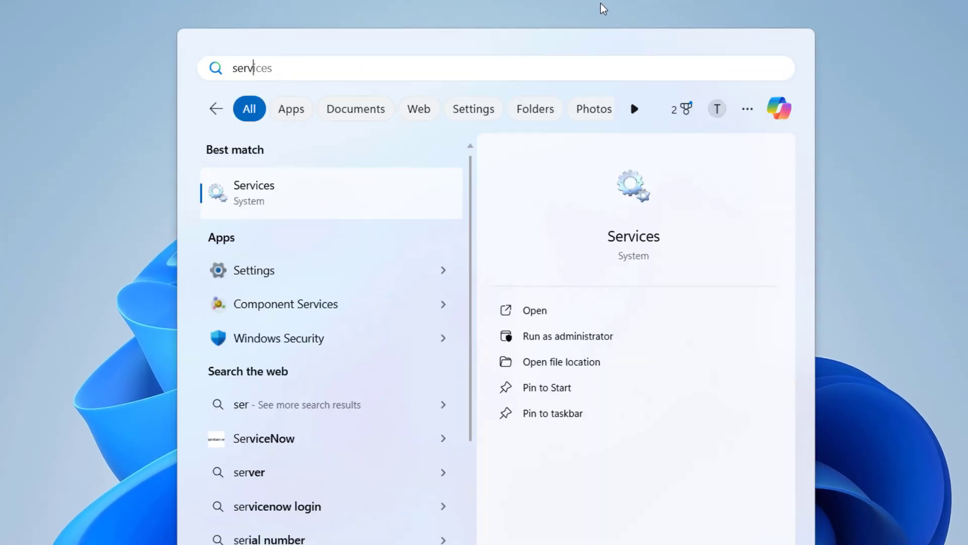
pyautogui.click(313, 199)
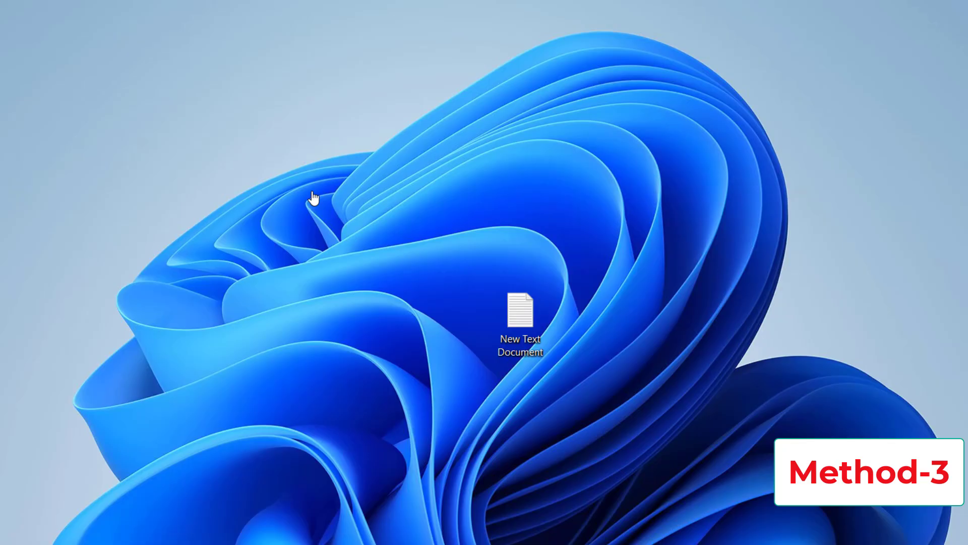
pyautogui.click(374, 282)
pyautogui.press('w')
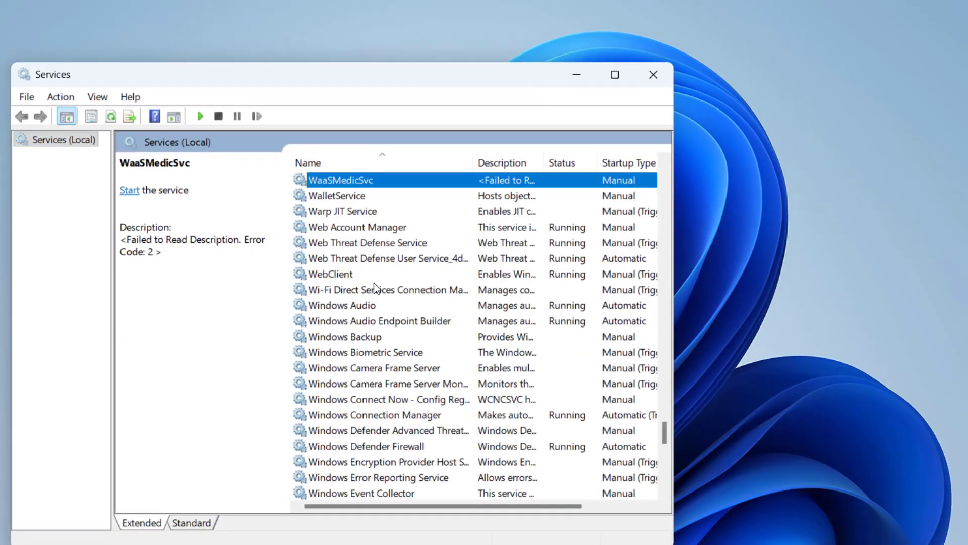
pyautogui.press('i')
pyautogui.press('n')
pyautogui.scroll(-3, 440, 347)
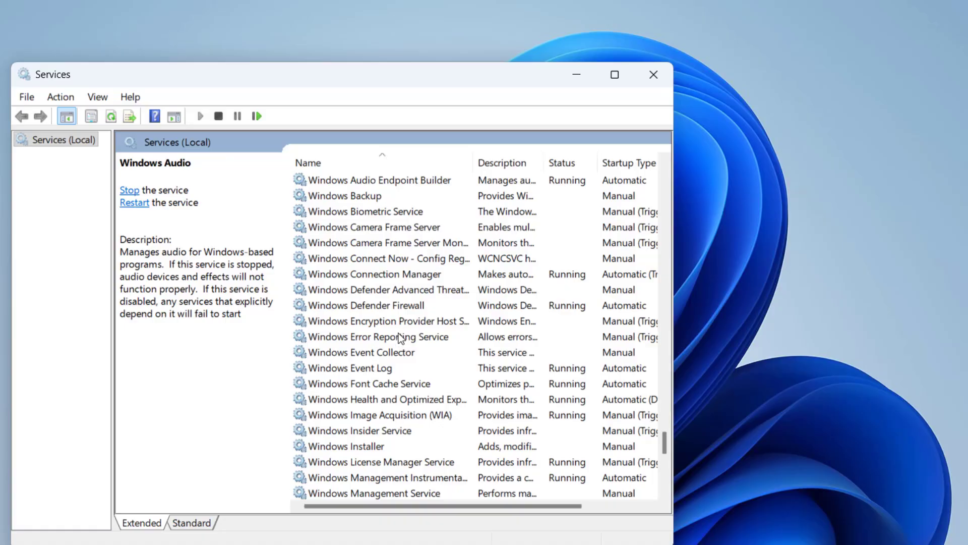
pyautogui.scroll(-6, 398, 342)
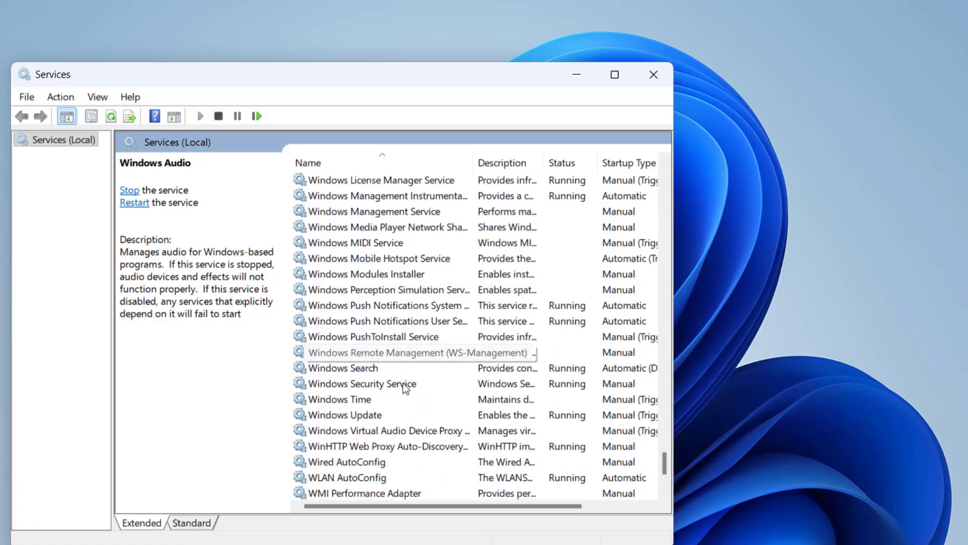
# Set the Windows Update service's startup type to Disabled and stop it
pyautogui.click(409, 415)
pyautogui.doubleClick(415, 425)
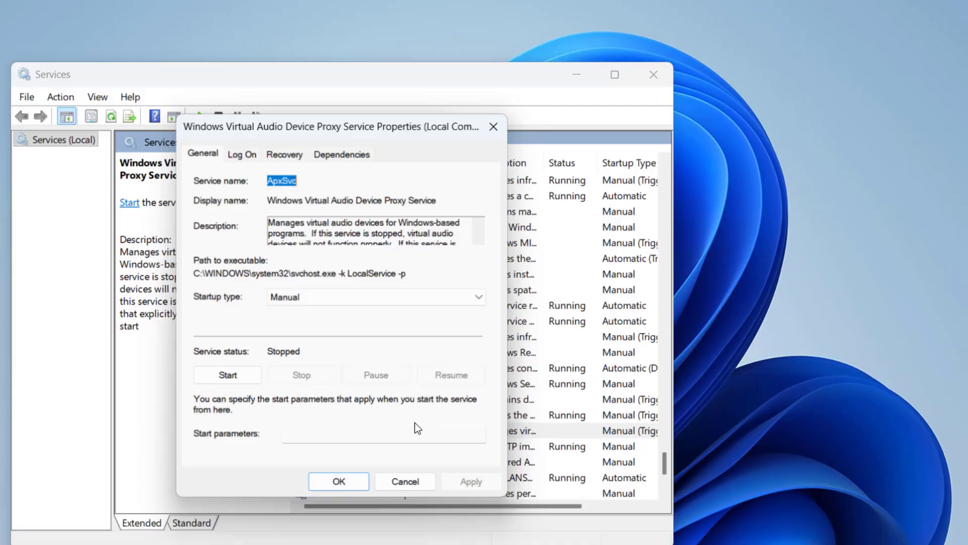
pyautogui.click(404, 479)
pyautogui.doubleClick(362, 415)
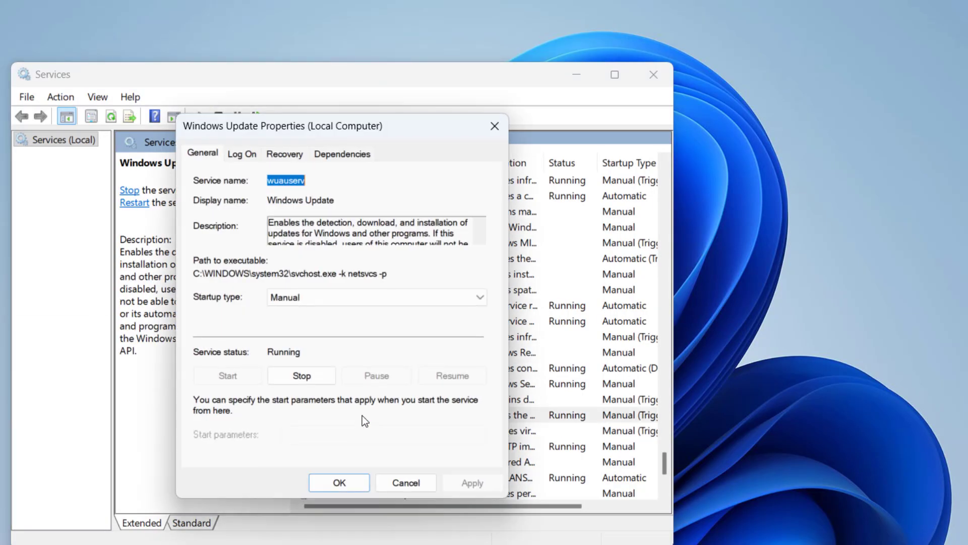
pyautogui.click(353, 301)
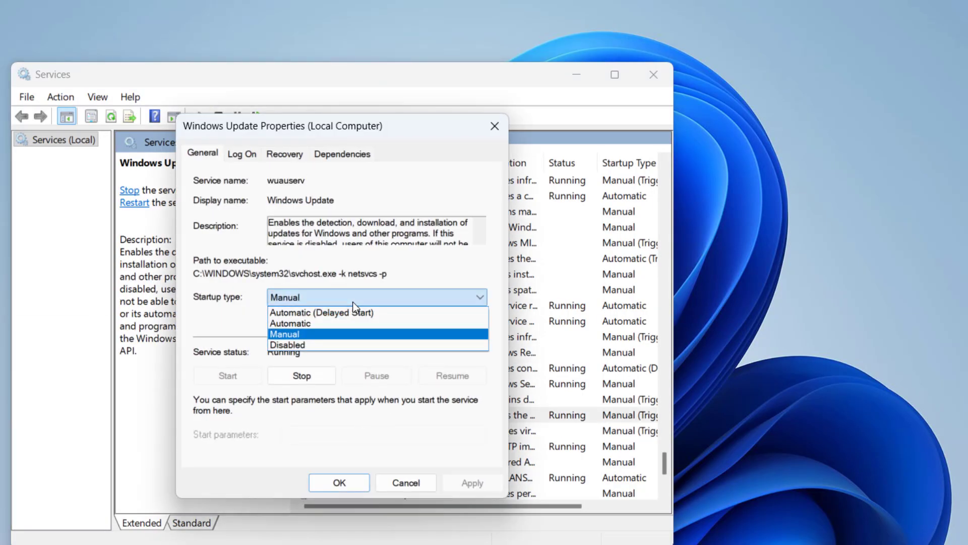
pyautogui.click(309, 345)
pyautogui.click(296, 377)
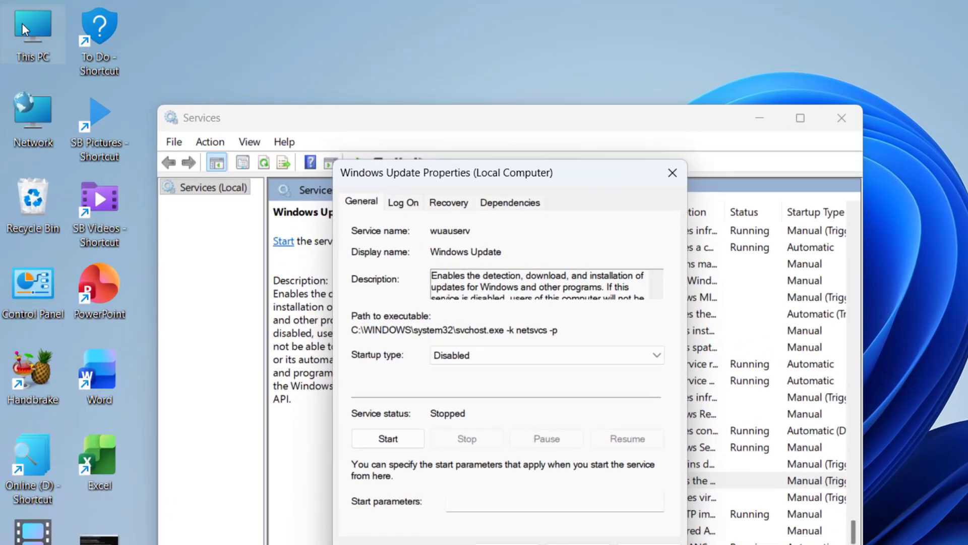
# Browse to C:\Windows\SoftwareDistribution and select all of its contents
pyautogui.doubleClick(22, 25)
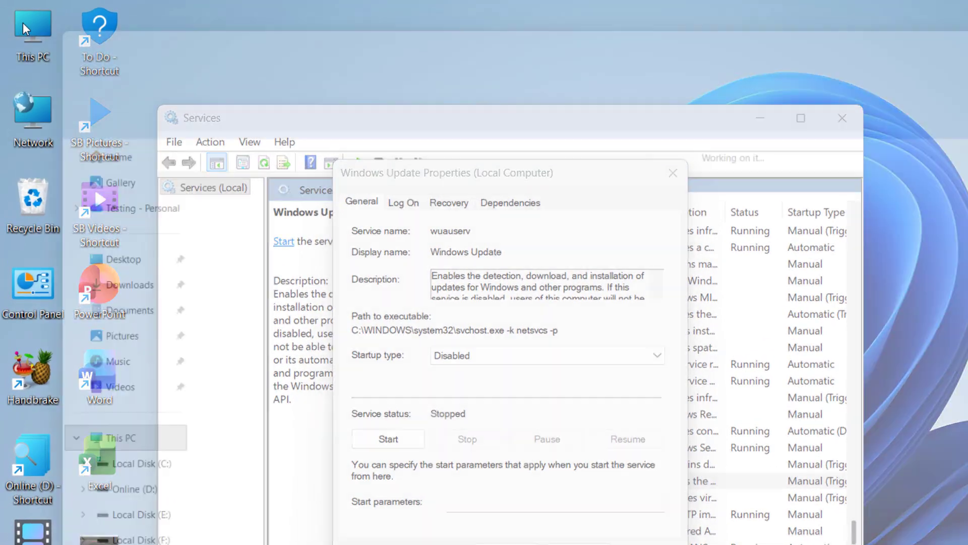
pyautogui.doubleClick(274, 182)
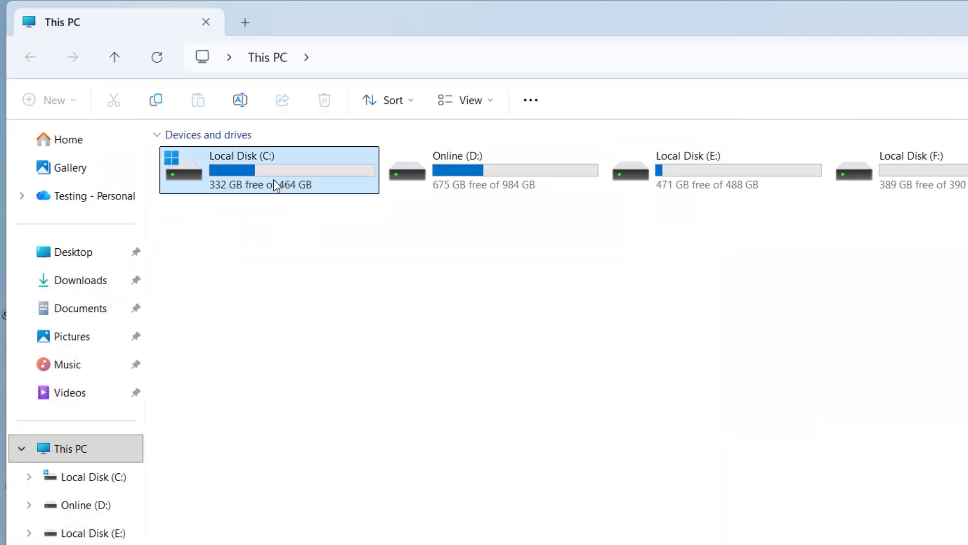
pyautogui.doubleClick(234, 349)
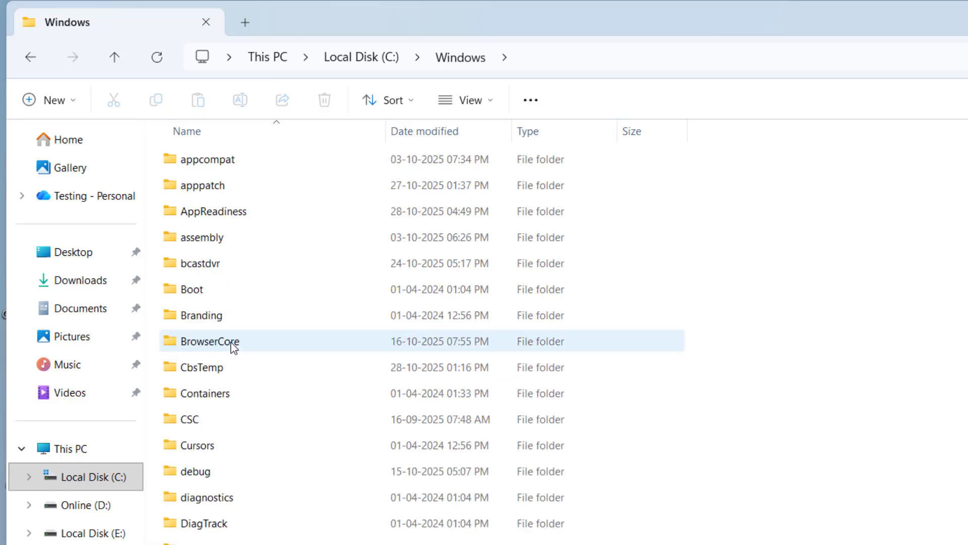
pyautogui.click(233, 348)
pyautogui.press('s')
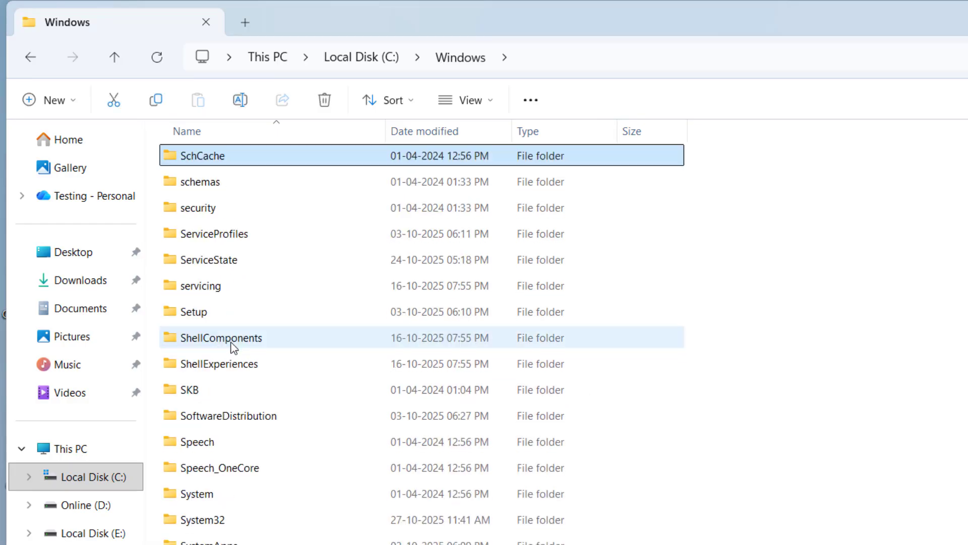
pyautogui.press('o')
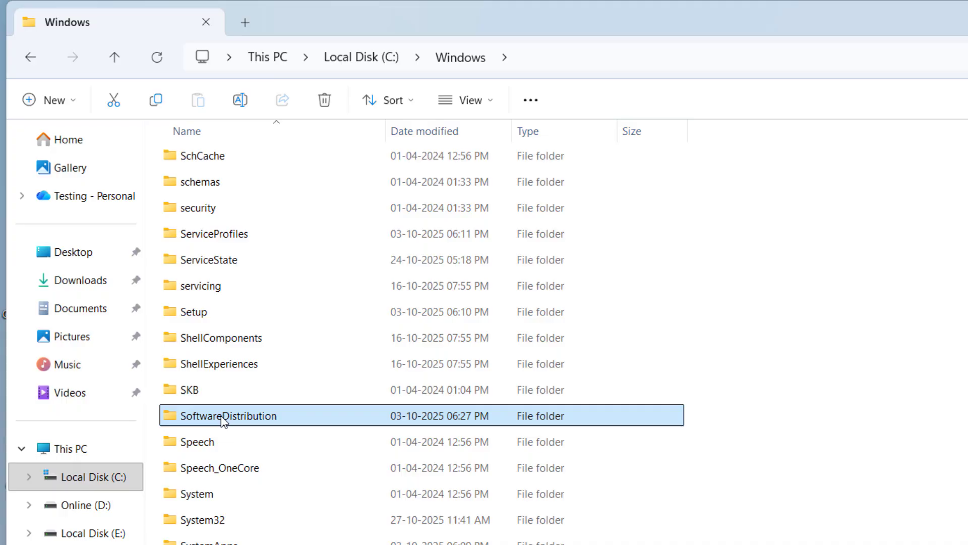
pyautogui.doubleClick(224, 416)
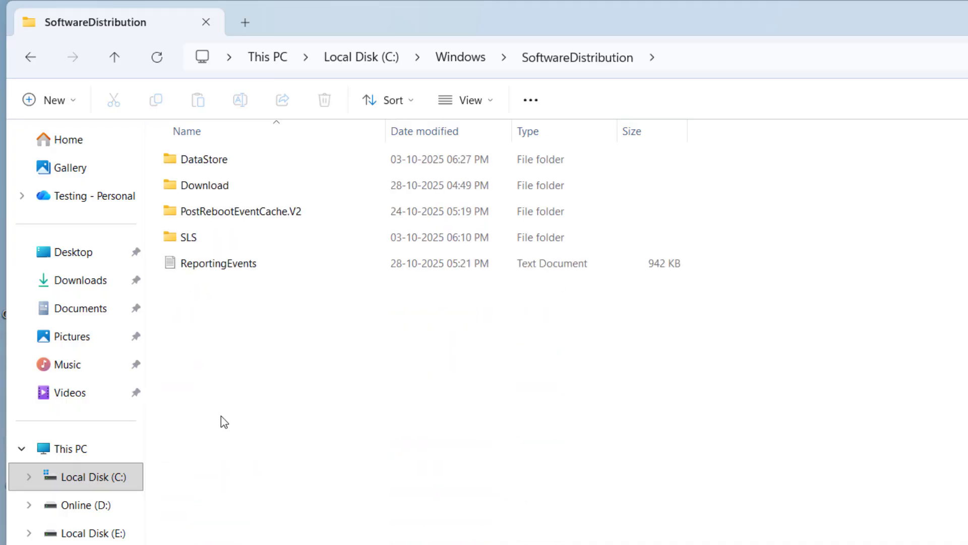
pyautogui.hotkey('ctrl', 'a')
pyautogui.rightClick(243, 270)
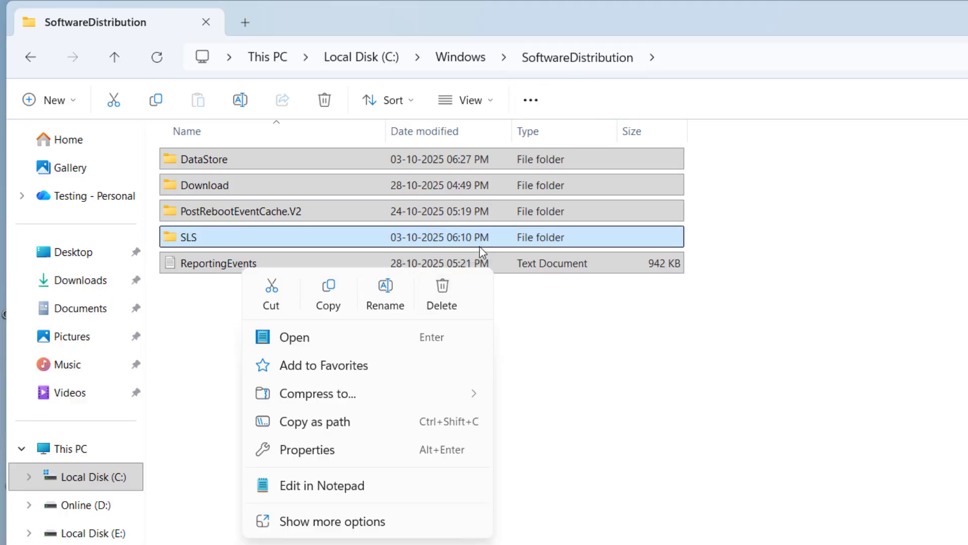
# Set Windows Update startup to Automatic, start the service, apply the change and close Services
pyautogui.click(528, 335)
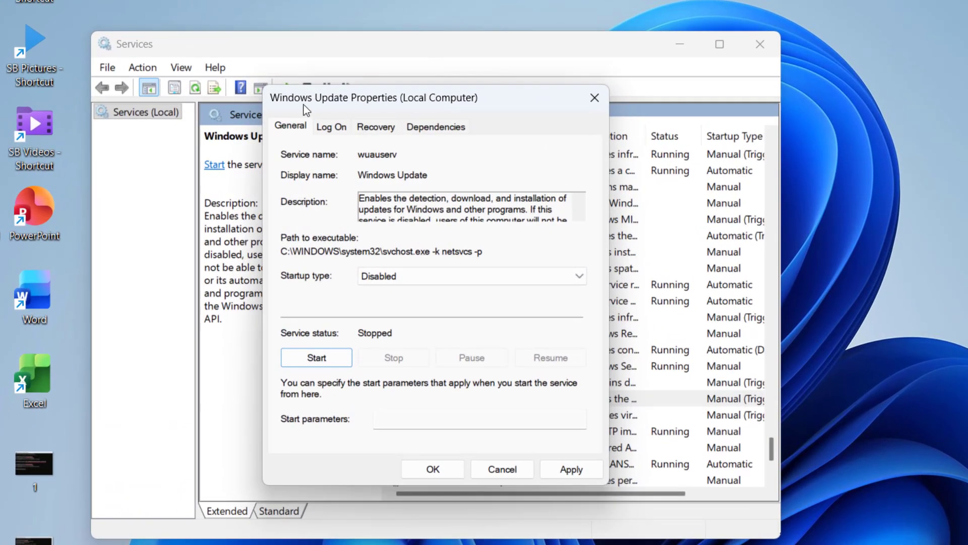
pyautogui.click(429, 276)
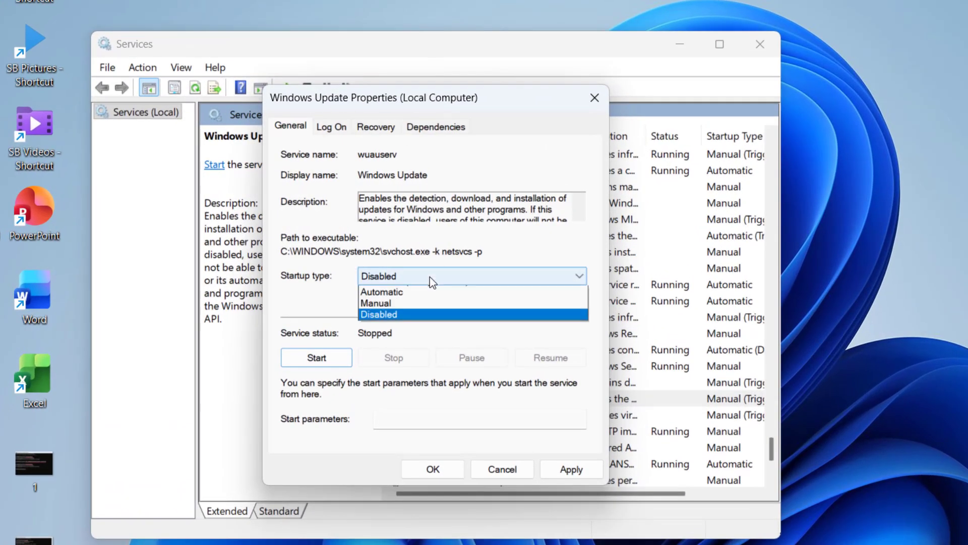
pyautogui.click(420, 299)
pyautogui.click(326, 359)
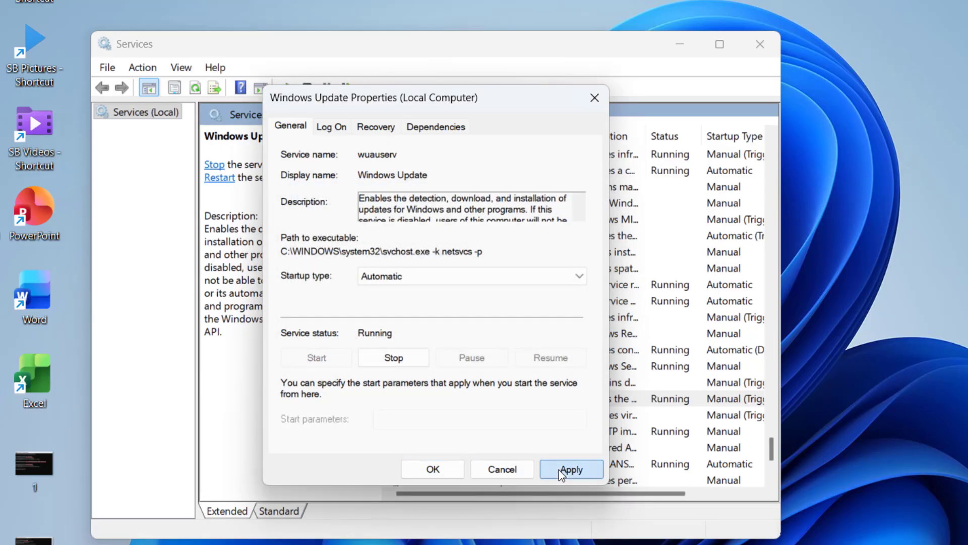
pyautogui.click(561, 470)
pyautogui.click(443, 469)
pyautogui.click(759, 44)
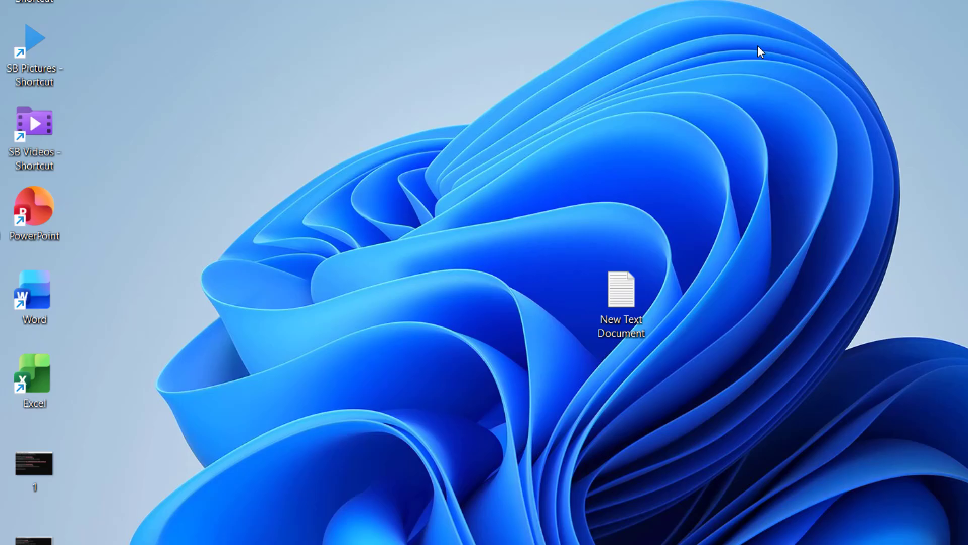
# Review the Windows Update page in Settings, then close Settings
pyautogui.press('super')
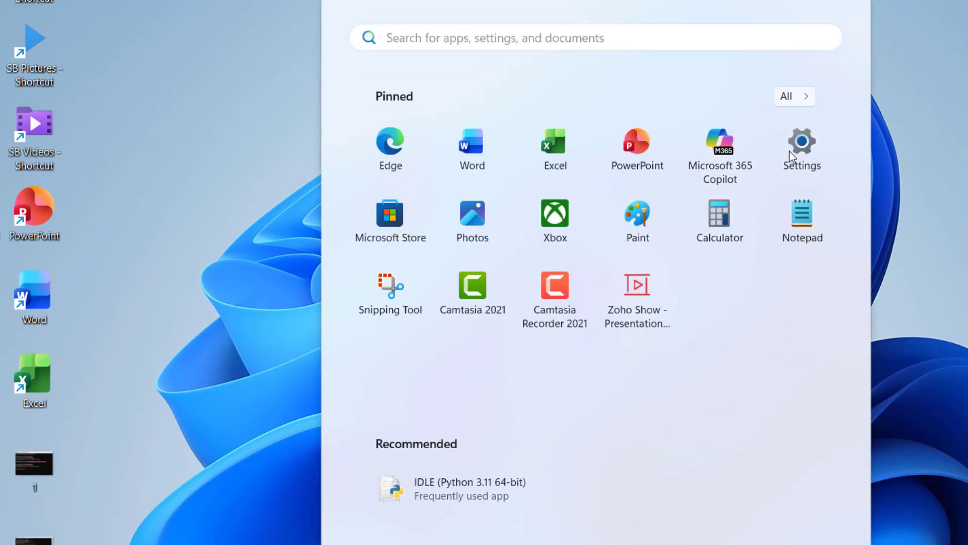
pyautogui.click(788, 151)
pyautogui.click(104, 448)
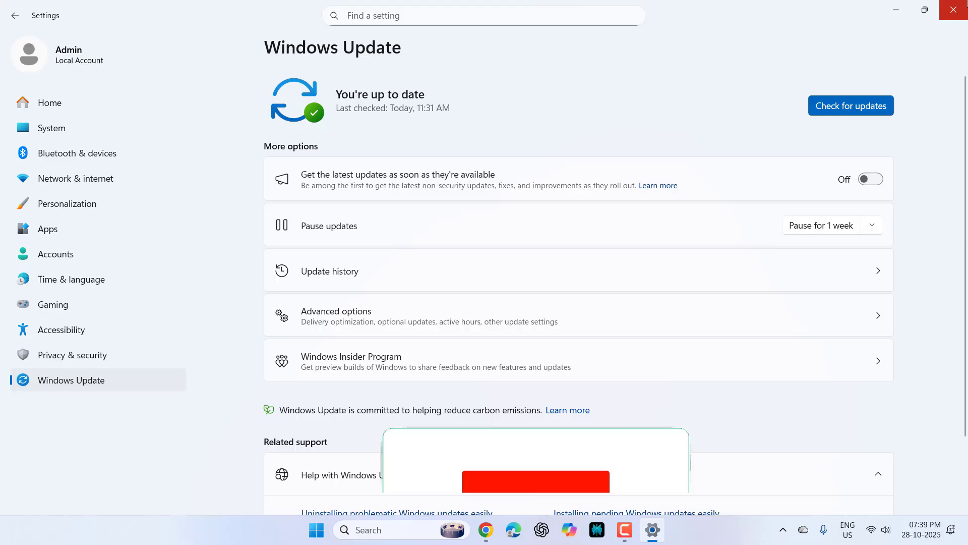
pyautogui.click(964, 6)
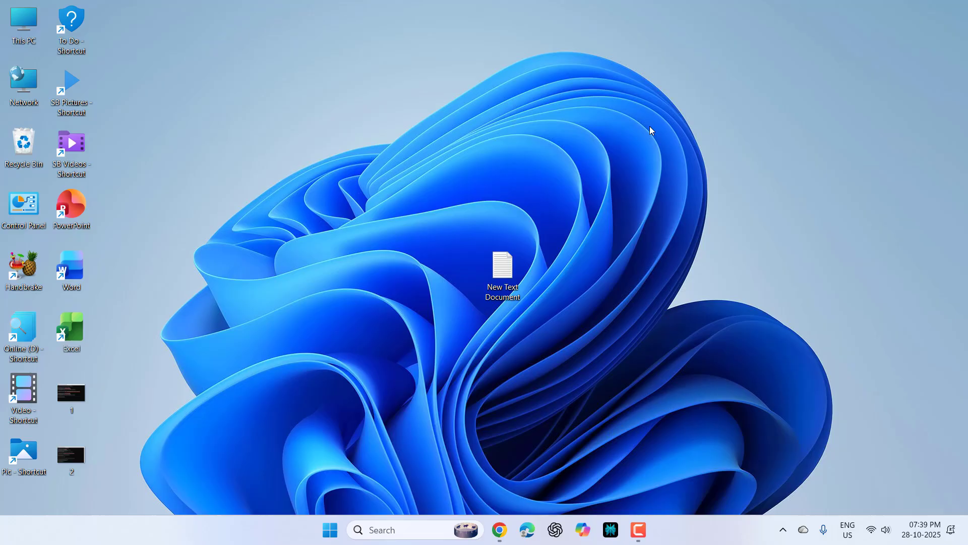
# Launch Command Prompt as administrator and enter 'gpupdate /force'
pyautogui.press('super')
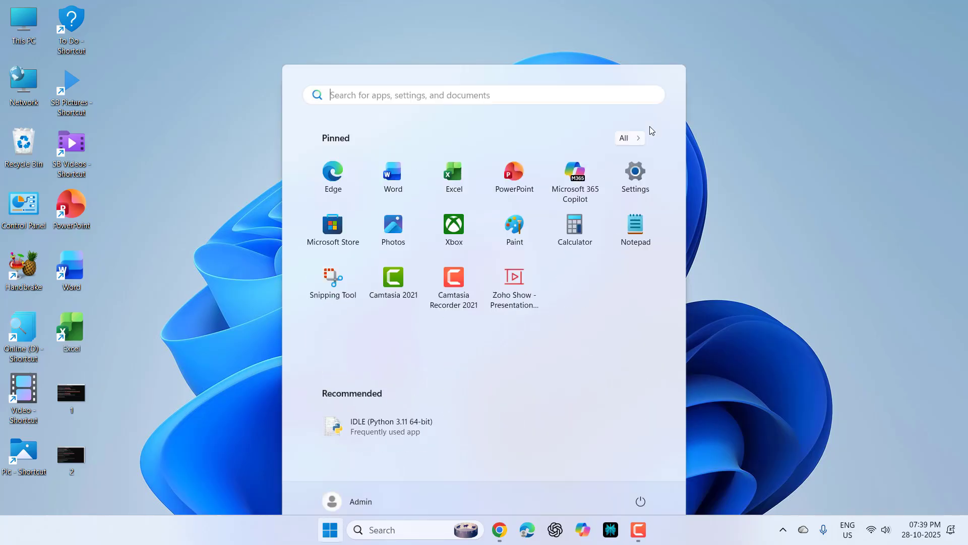
pyautogui.write('cmd')
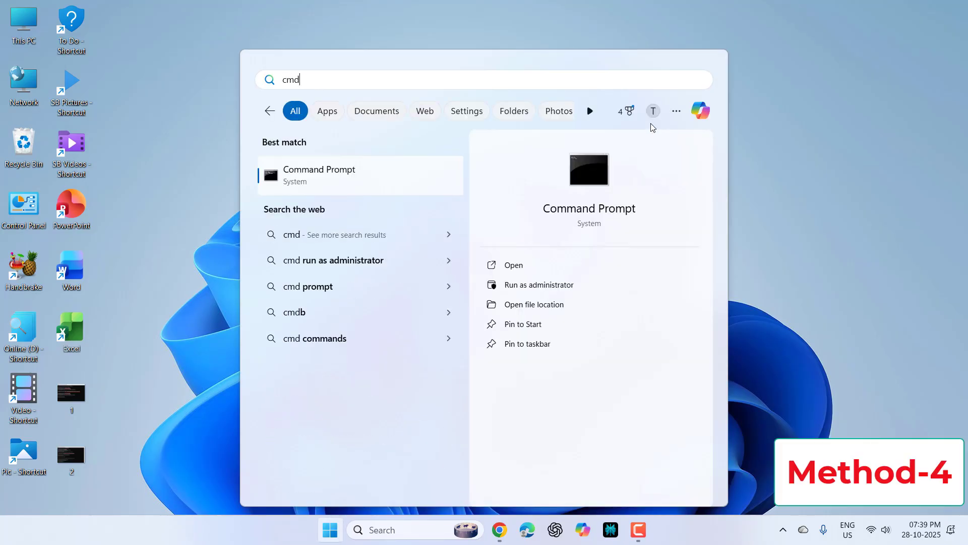
pyautogui.rightClick(344, 189)
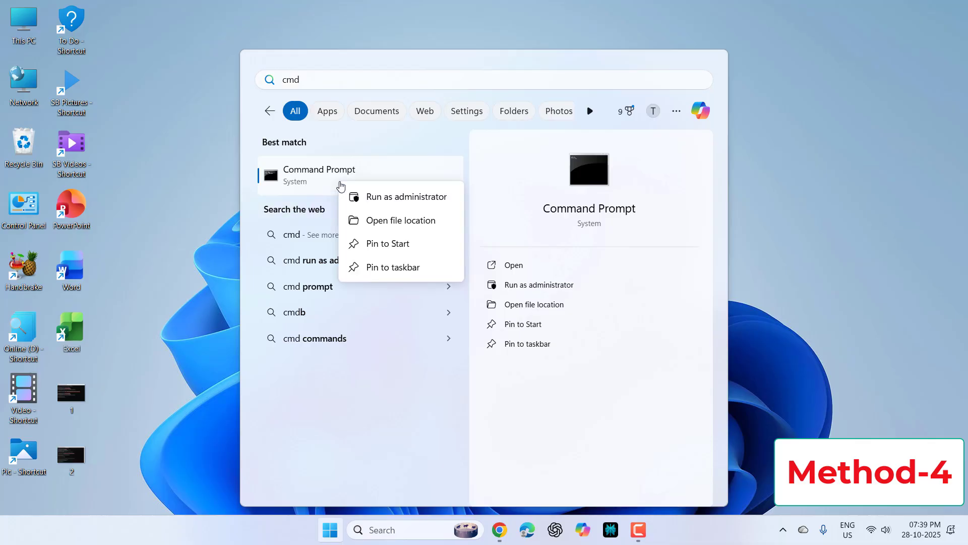
pyautogui.click(416, 200)
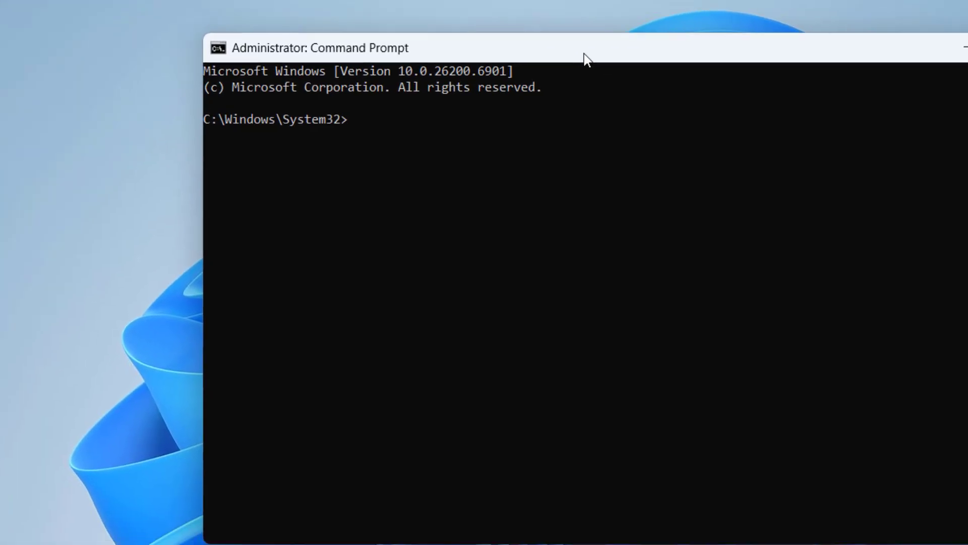
pyautogui.write('gpupdate ')
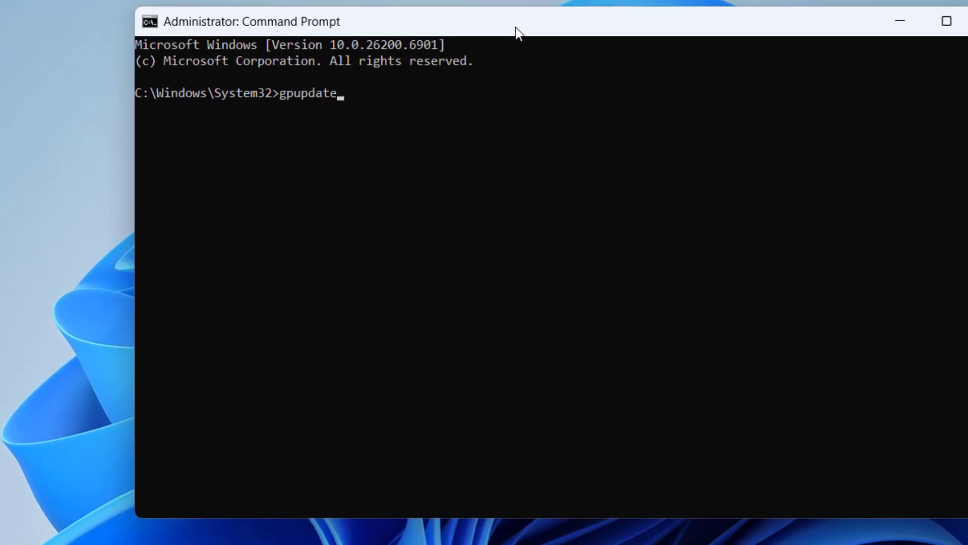
pyautogui.write('/force')
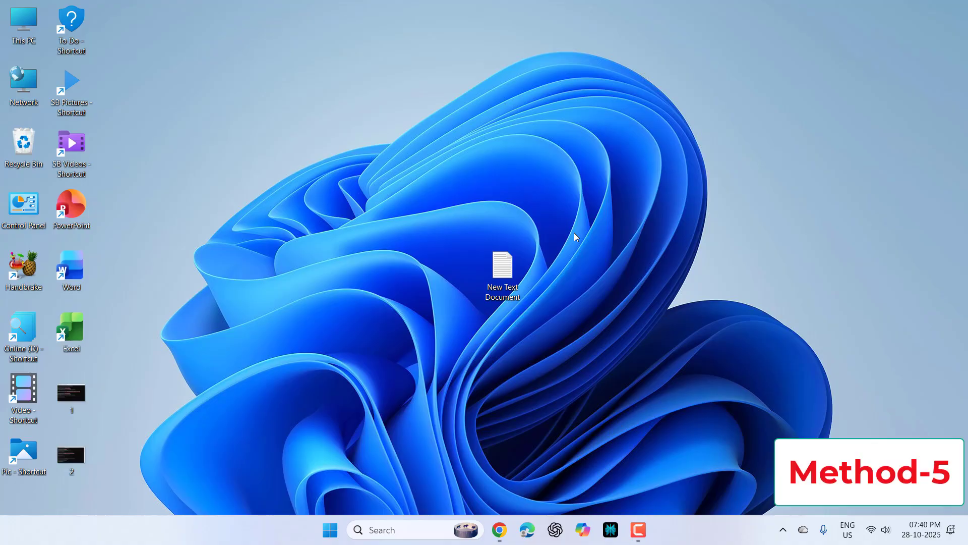
# Use an administrator Command Prompt to stop cryptsvc, rename catroot2 to catroot2.old, and restart cryptsvc
pyautogui.press('super')
pyautogui.write('cmd')
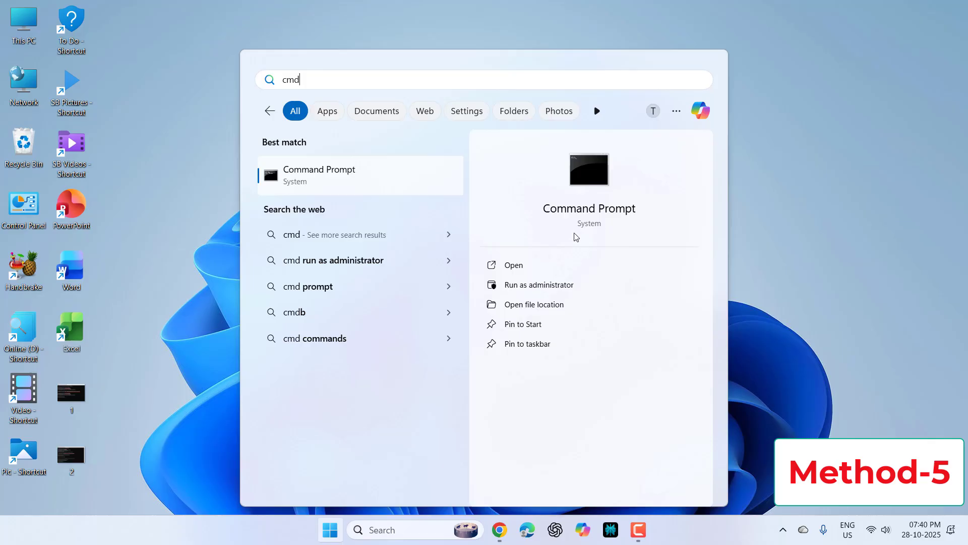
pyautogui.rightClick(373, 189)
pyautogui.click(411, 200)
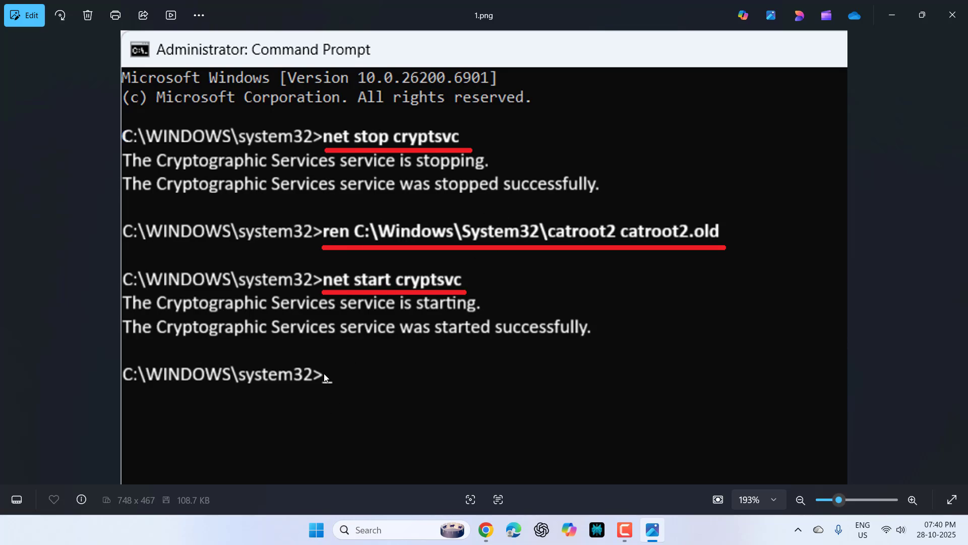
pyautogui.click(965, 4)
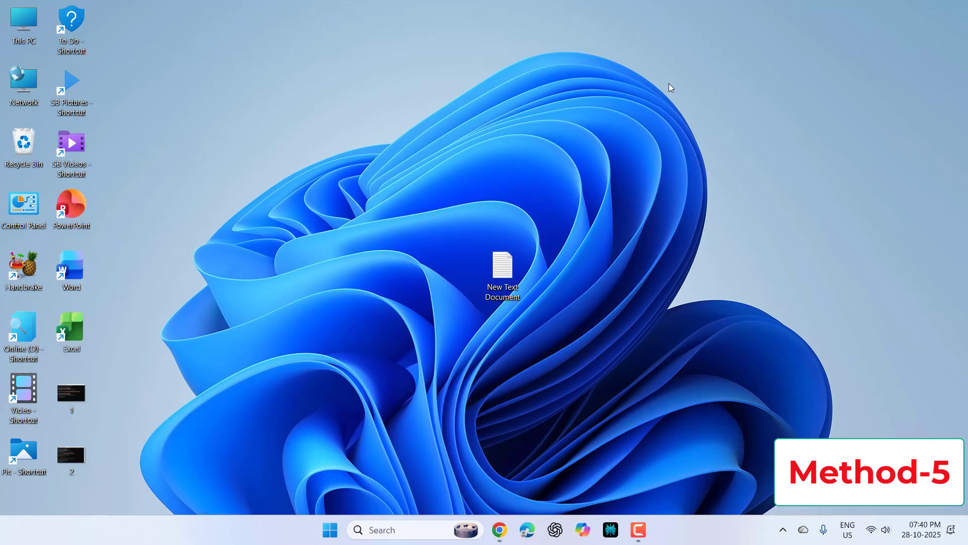
# Use an administrator Command Prompt to run sfc /scannow and DISM /Online /Cleanup-Image /RestoreHealth
pyautogui.press('super')
pyautogui.write('cmd')
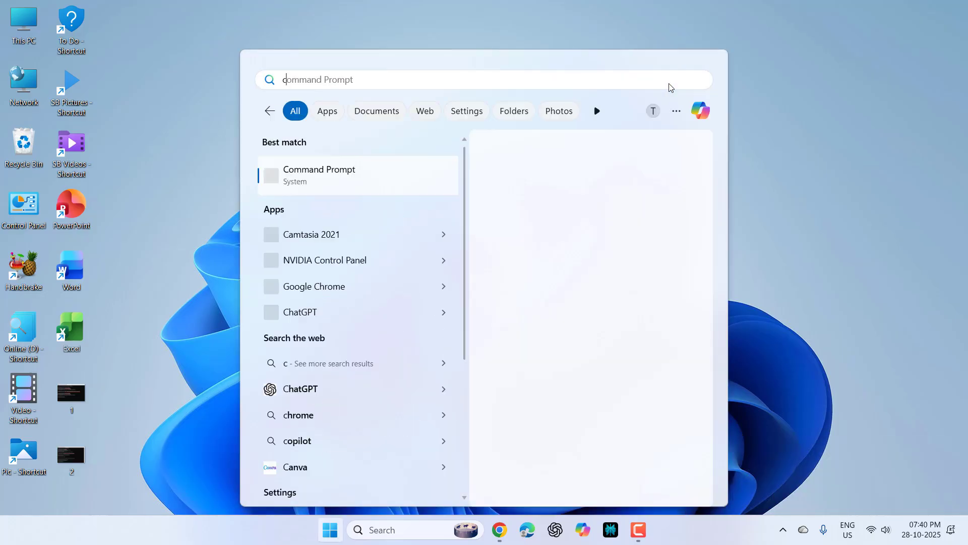
pyautogui.rightClick(358, 183)
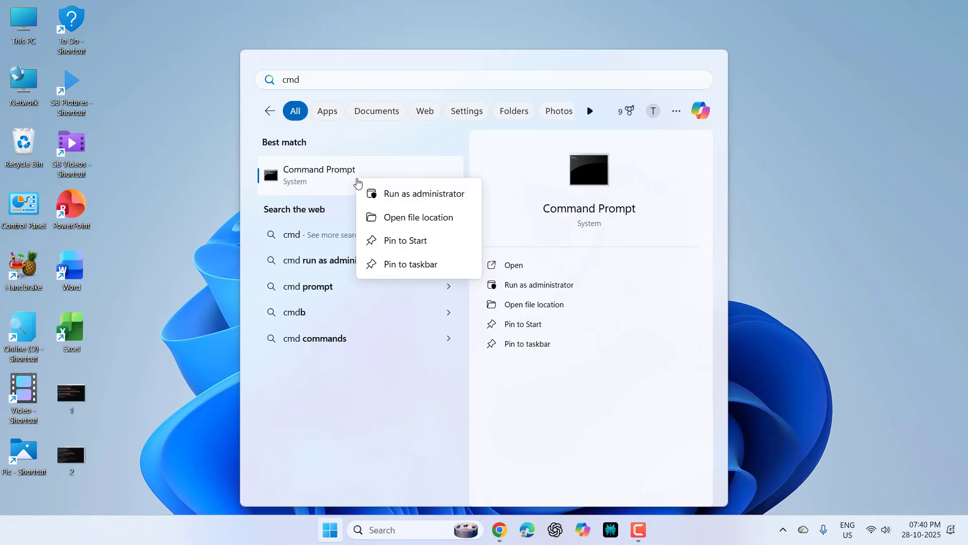
pyautogui.click(415, 197)
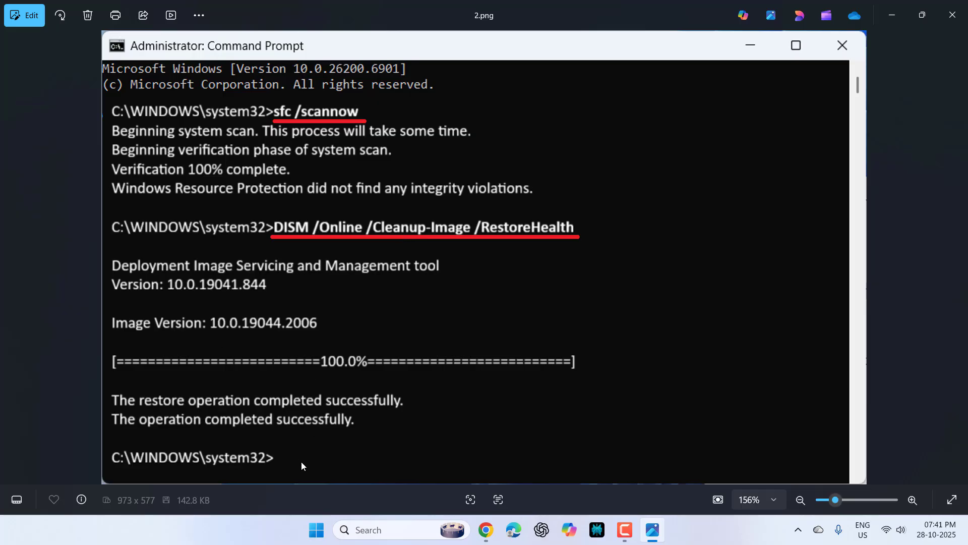
pyautogui.click(963, 6)
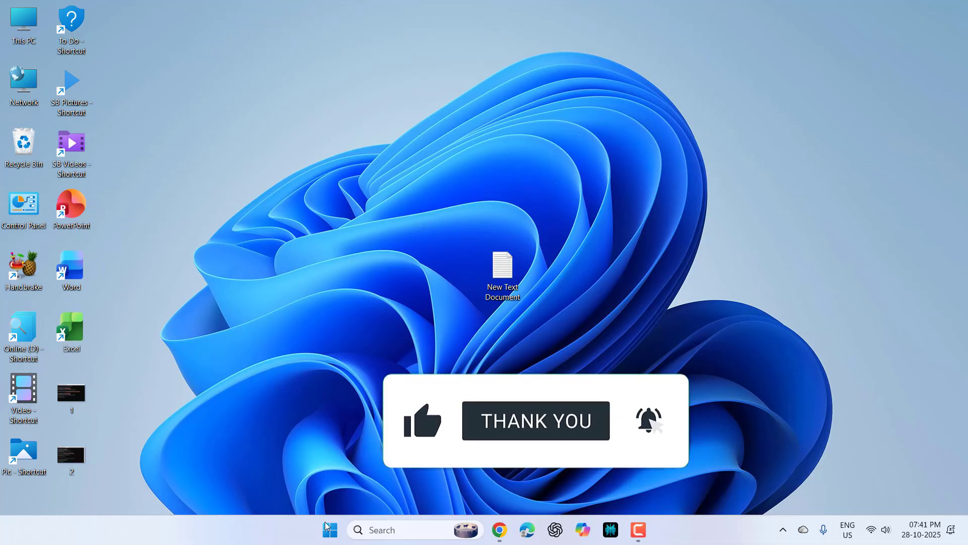
# Open Windows Update > Advanced options > Delivery Optimization to review its allow-downloads setting
pyautogui.click(330, 530)
pyautogui.click(636, 160)
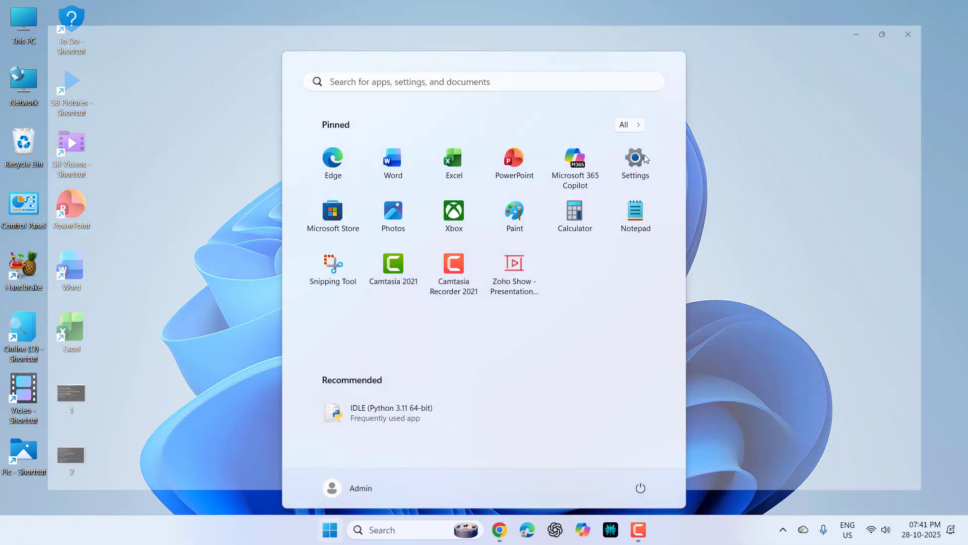
pyautogui.click(175, 389)
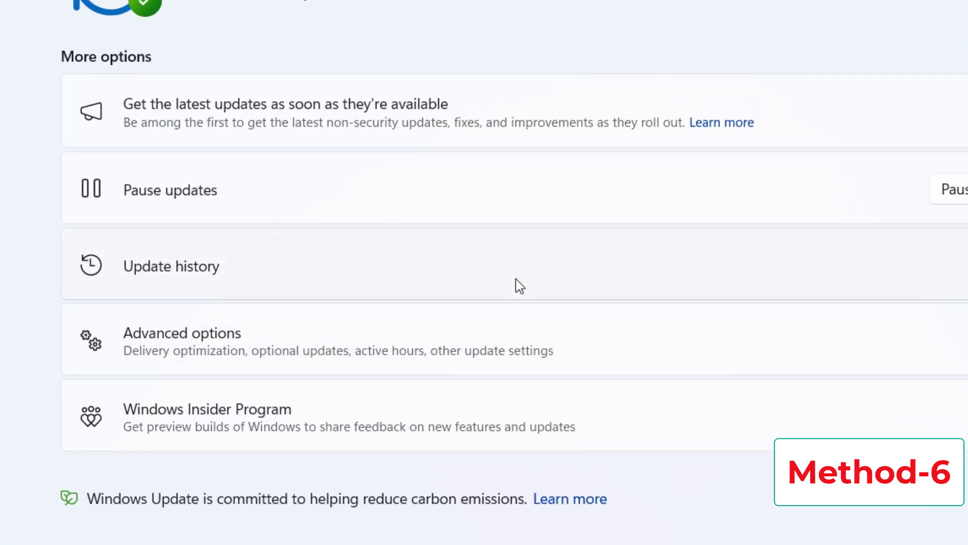
pyautogui.scroll(-2, 515, 283)
pyautogui.scroll(2, 422, 238)
pyautogui.click(418, 319)
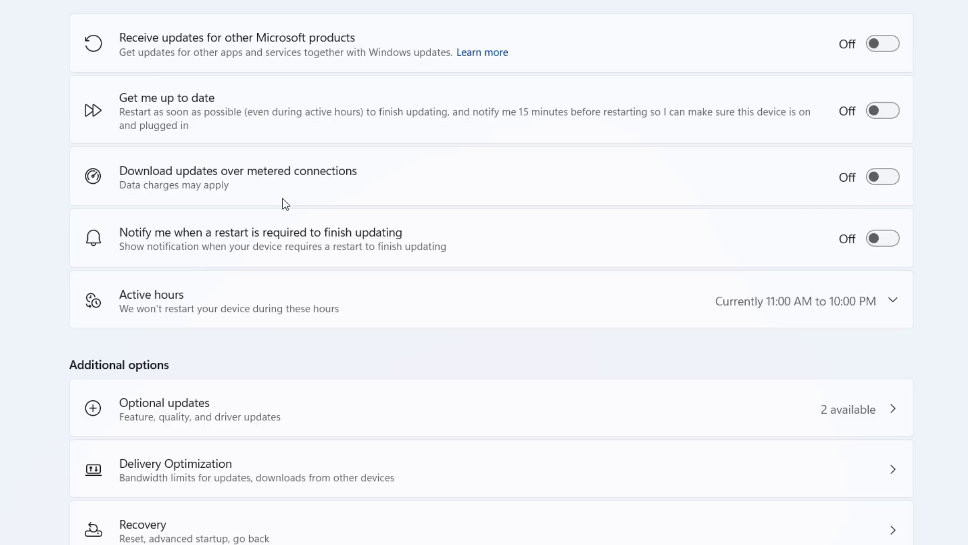
pyautogui.scroll(-3, 291, 216)
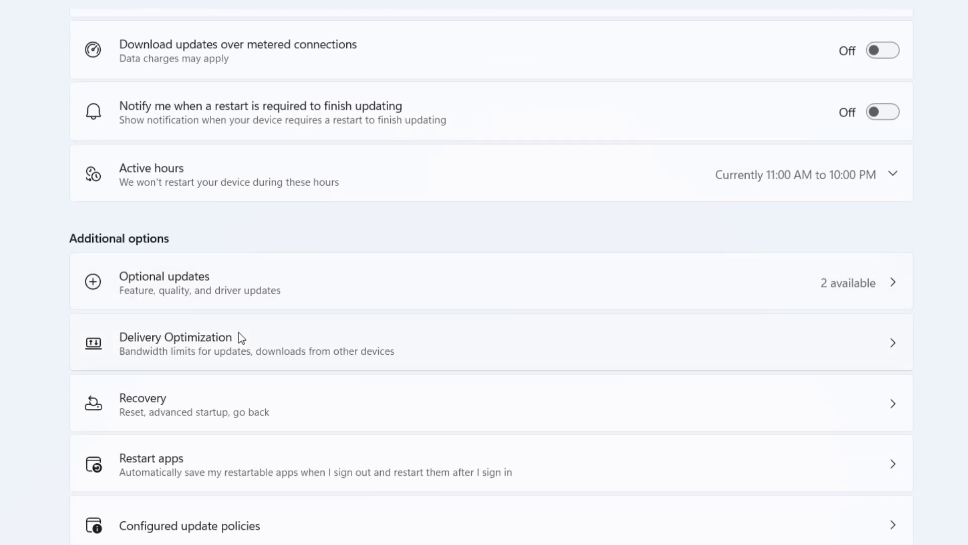
pyautogui.click(211, 349)
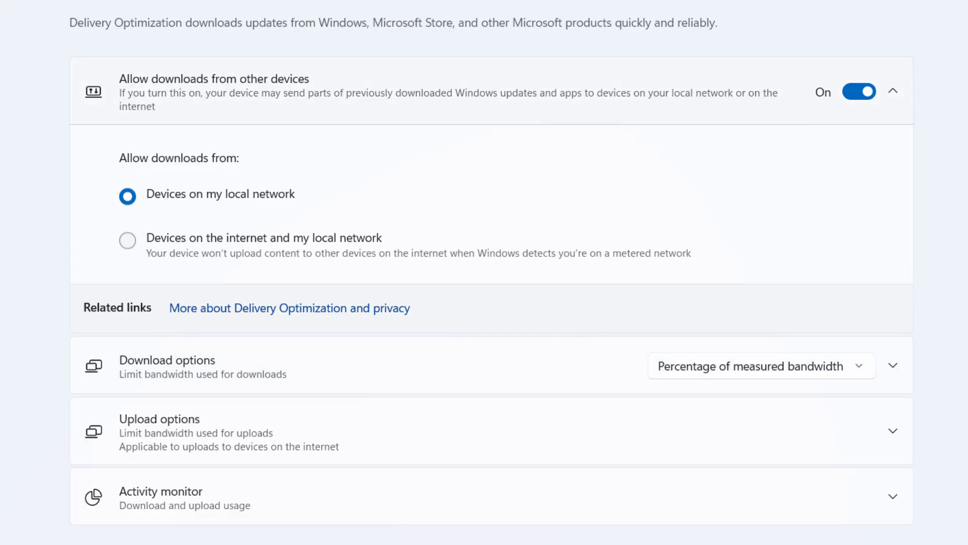
# Return to the main Windows Update page and check for updates
pyautogui.hotkey('alt', 'Left')
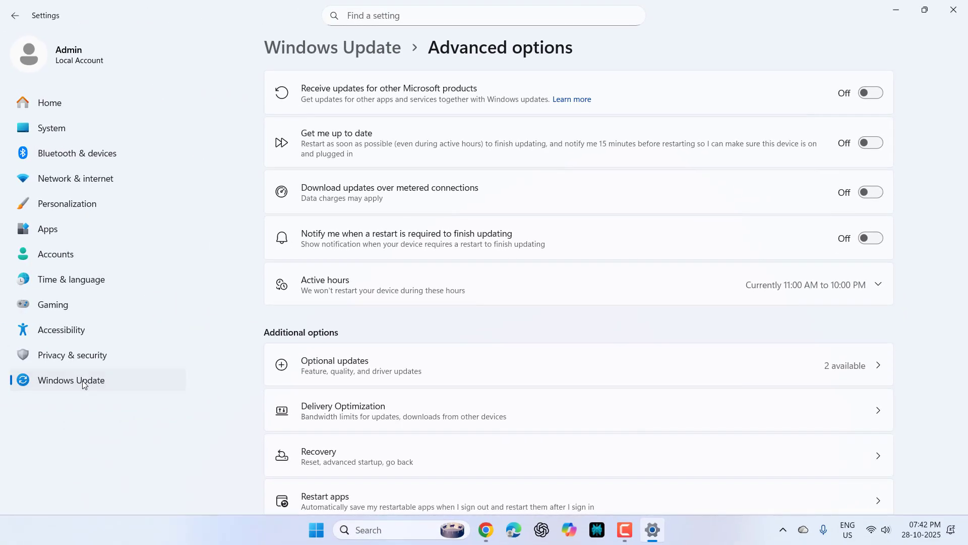
pyautogui.click(83, 381)
pyautogui.click(833, 111)
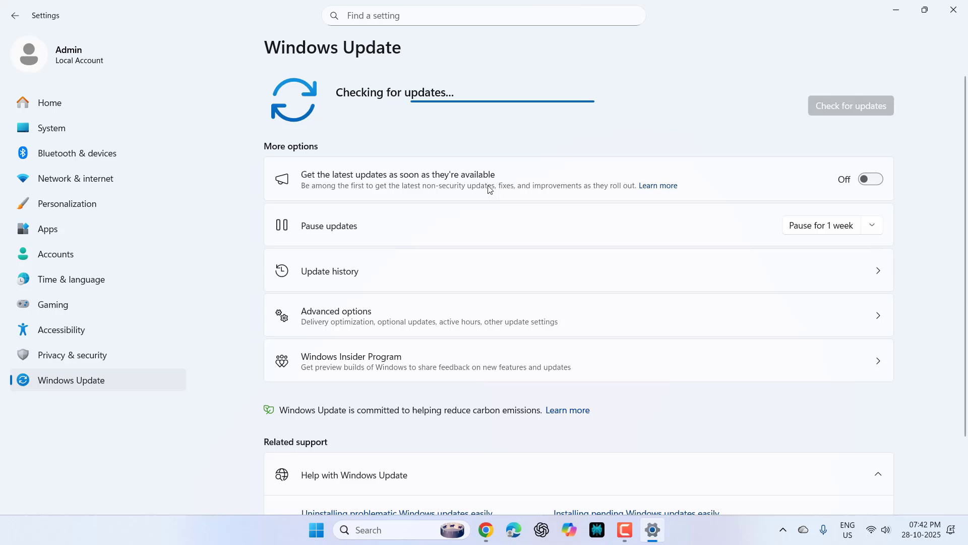
# Close Settings and open the Virus & threat protection page in Windows Security
pyautogui.click(953, 10)
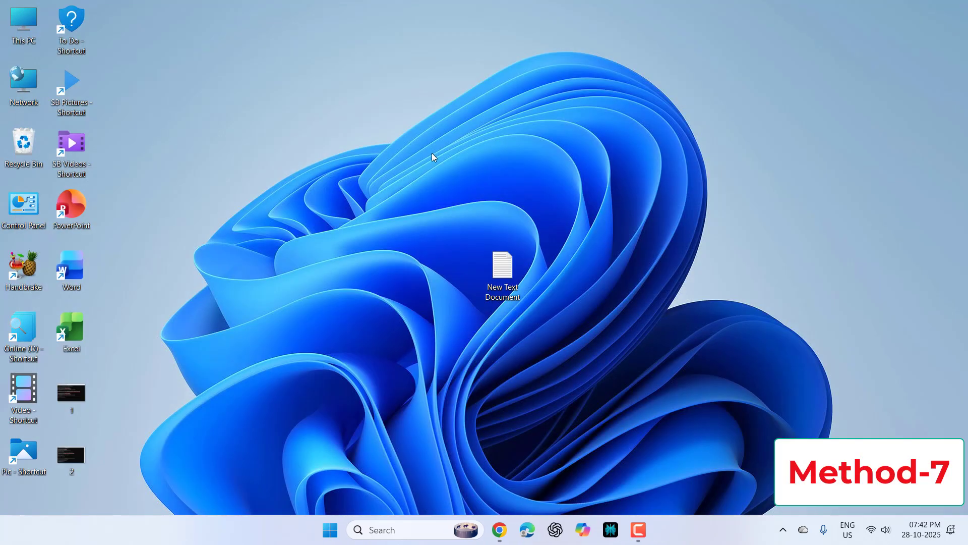
pyautogui.press('super')
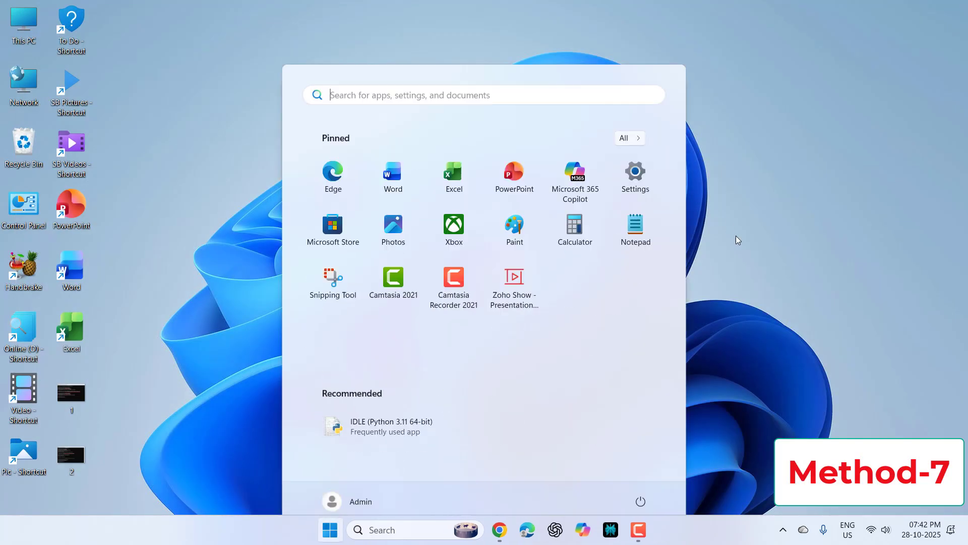
pyautogui.write('windows s')
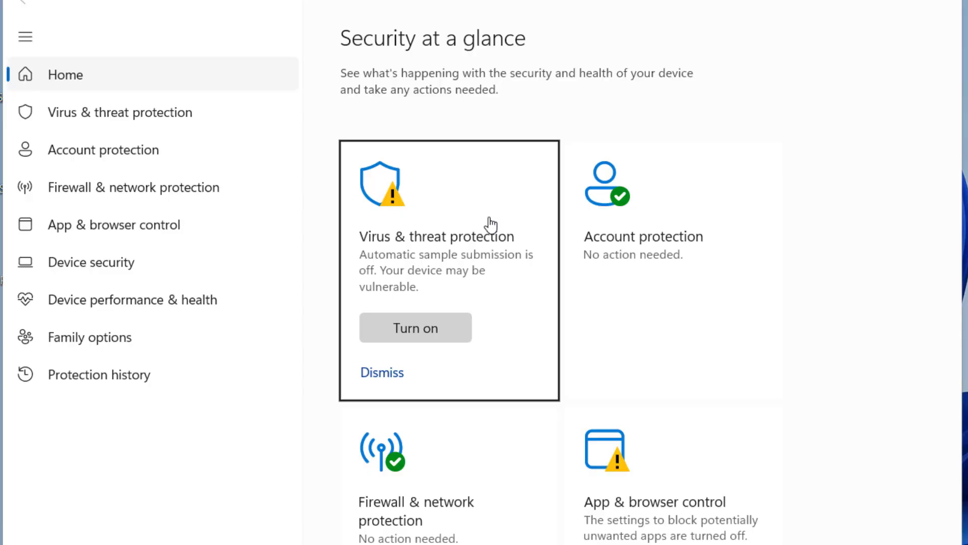
pyautogui.click(139, 121)
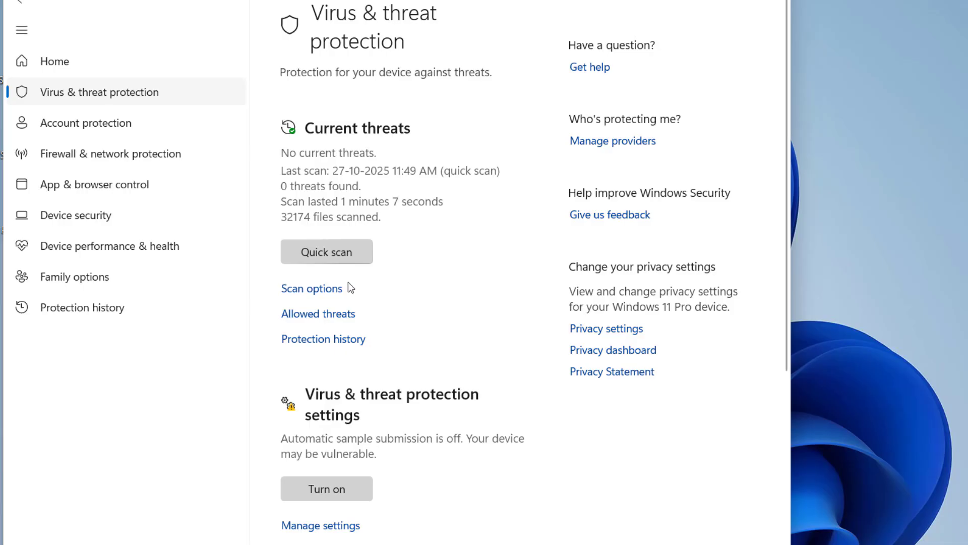
# Turn Real-time protection off under Manage settings and close Windows Security
pyautogui.click(337, 525)
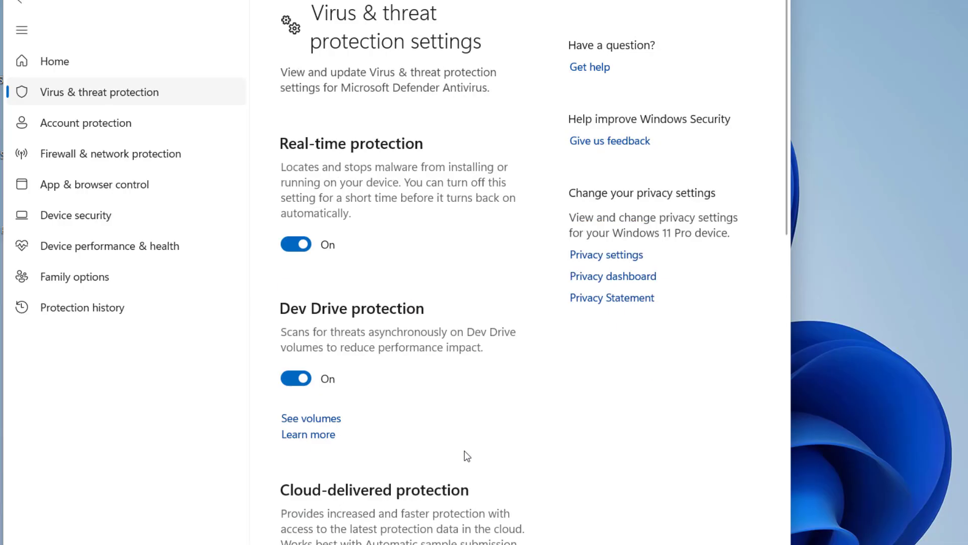
pyautogui.click(294, 245)
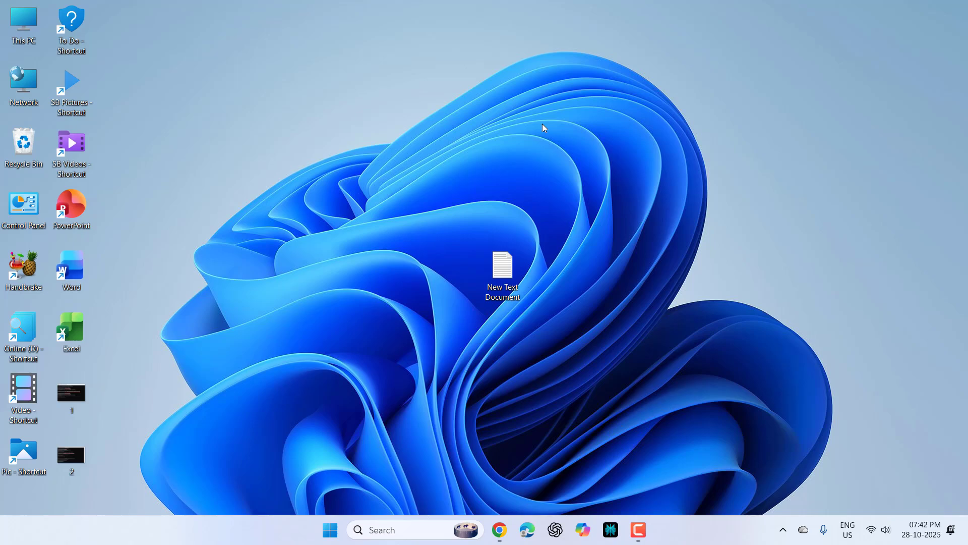
pyautogui.click(638, 530)
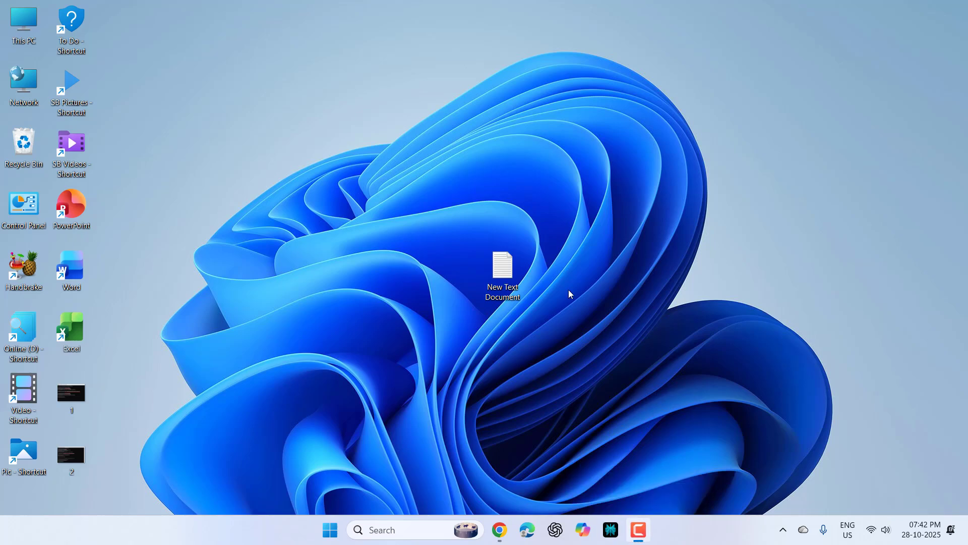